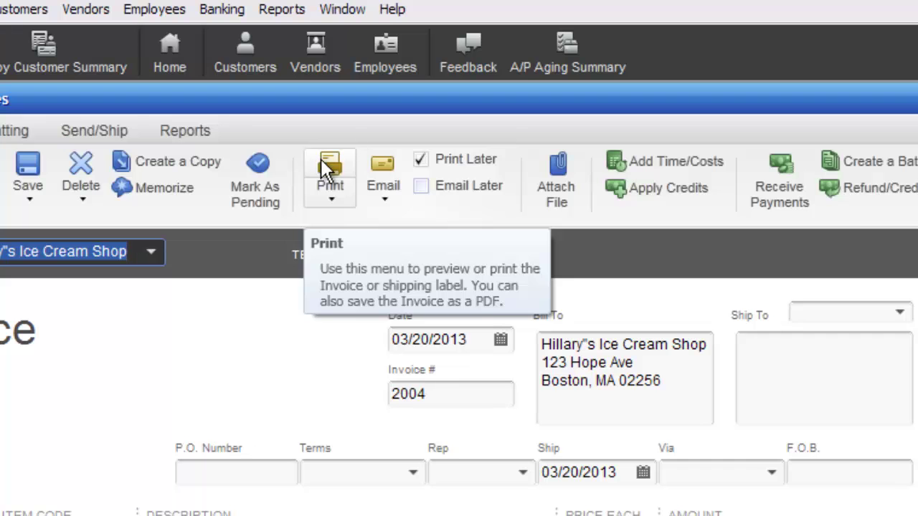
Step: Open Print Preview for invoice 2004, dismissing the Shipping Labels notice
{"action": "left_click", "coordinate": [328, 196]}
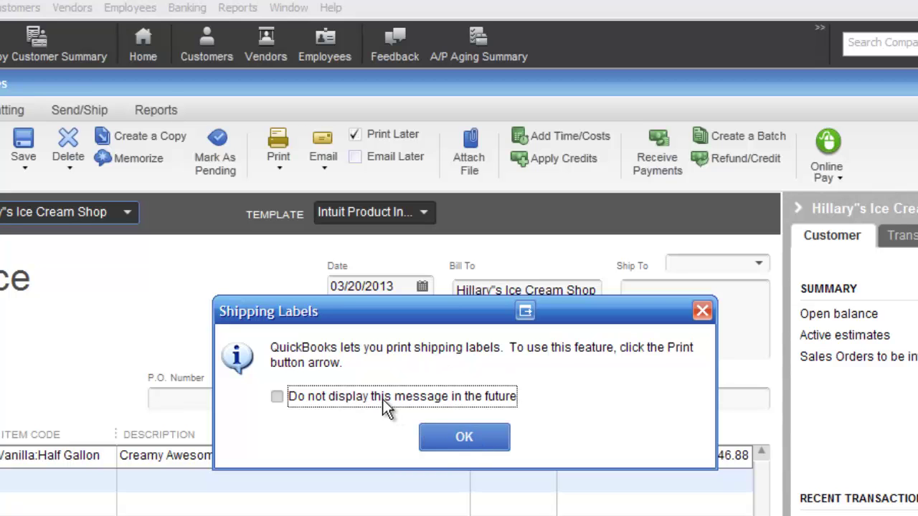
{"action": "left_click", "coordinate": [464, 439]}
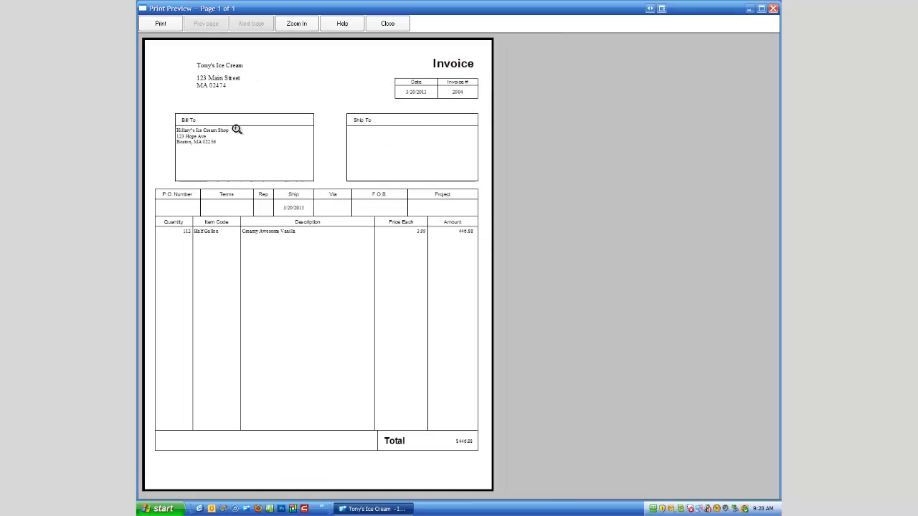
Step: Zoom in and out on the $446.88 invoice preview, then close it
{"action": "left_click", "coordinate": [236, 129]}
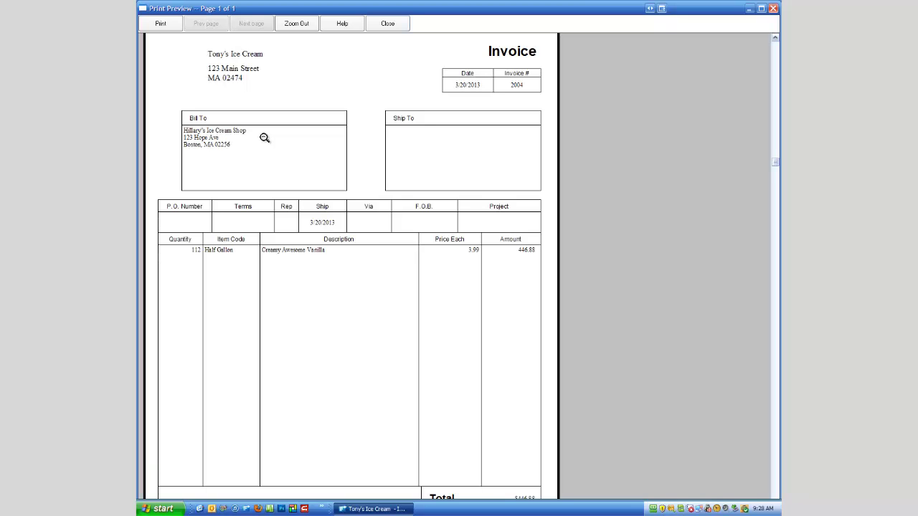
{"action": "left_click", "coordinate": [264, 136]}
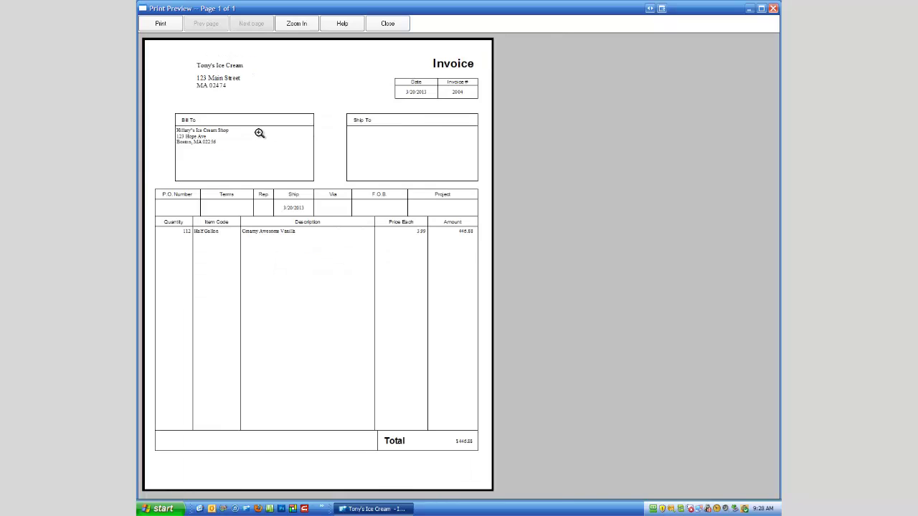
{"action": "left_click", "coordinate": [259, 133]}
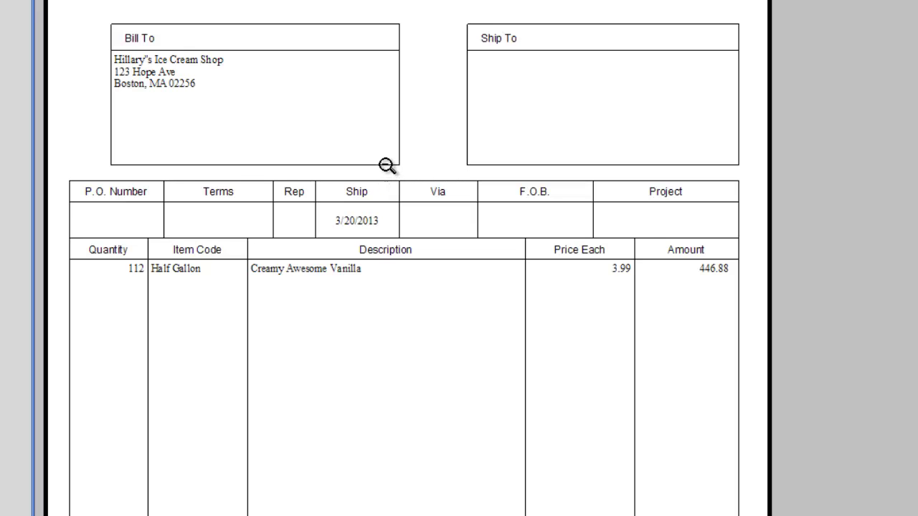
{"action": "left_click", "coordinate": [440, 64]}
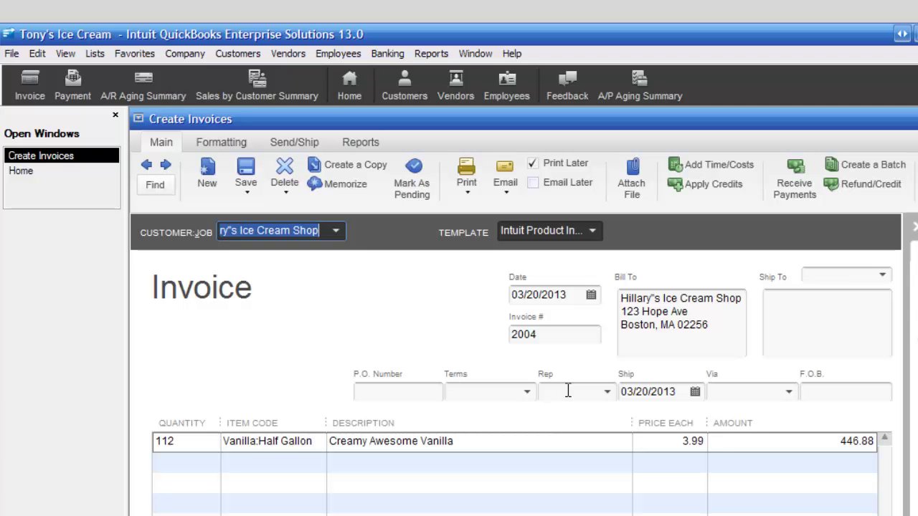
Step: Show the batch print list of invoices 2001–2004, toggling invoice 2003 off and back on
{"action": "left_click", "coordinate": [468, 188]}
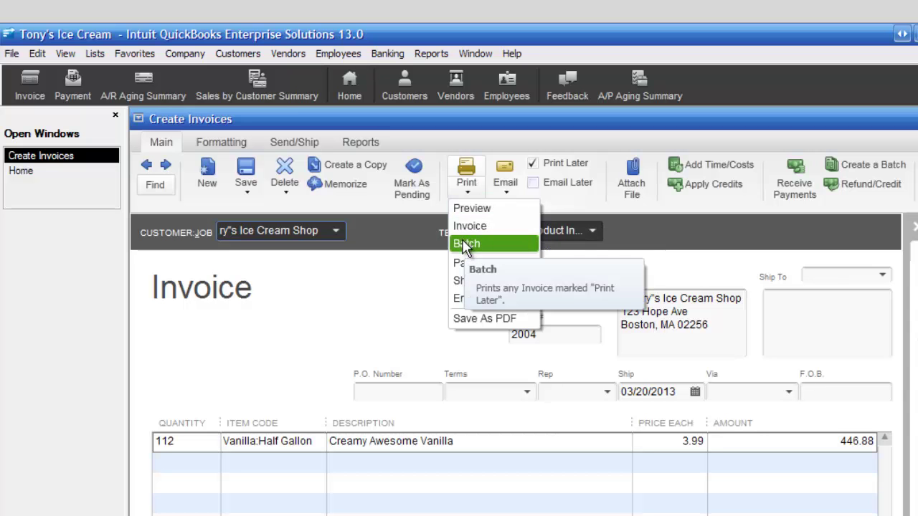
{"action": "left_click", "coordinate": [466, 245]}
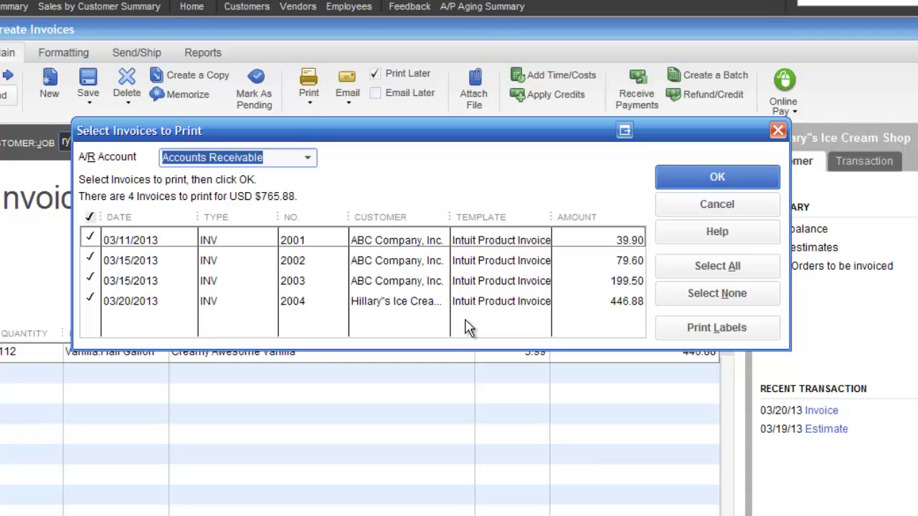
{"action": "left_click", "coordinate": [91, 281]}
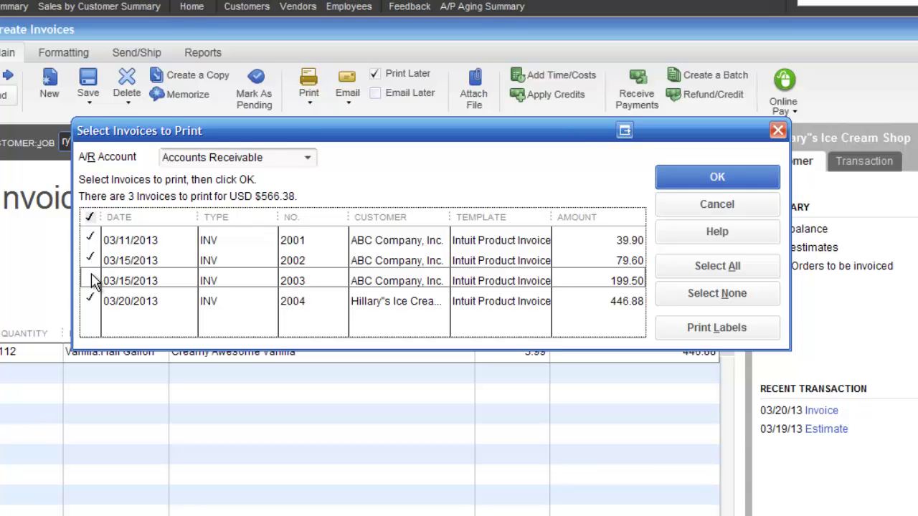
{"action": "left_click", "coordinate": [91, 281]}
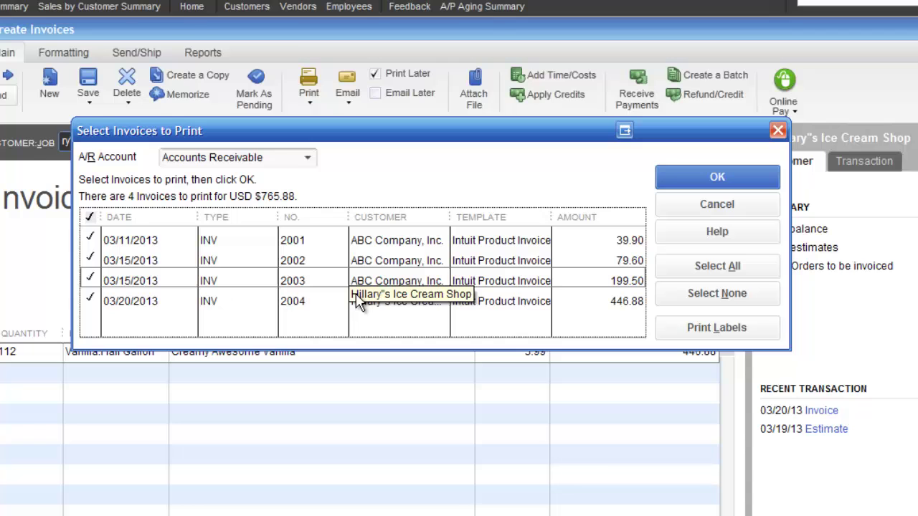
Step: Cancel the batch print list, then check the File menu for Printer Setup without choosing anything
{"action": "left_click", "coordinate": [729, 207]}
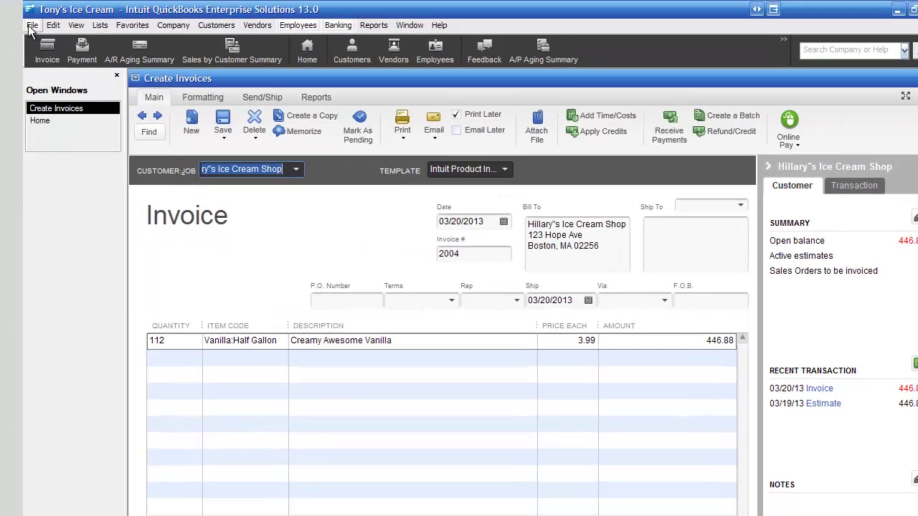
{"action": "left_click", "coordinate": [33, 27]}
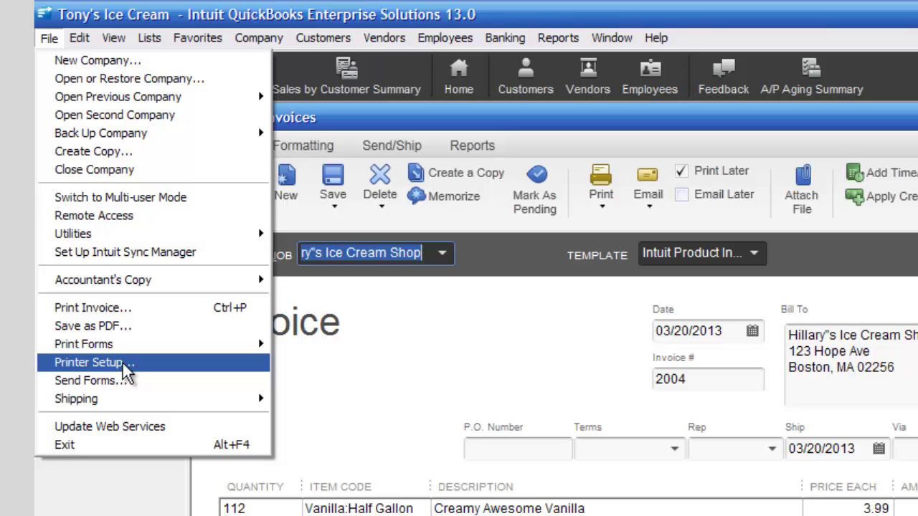
{"action": "left_click", "coordinate": [377, 334]}
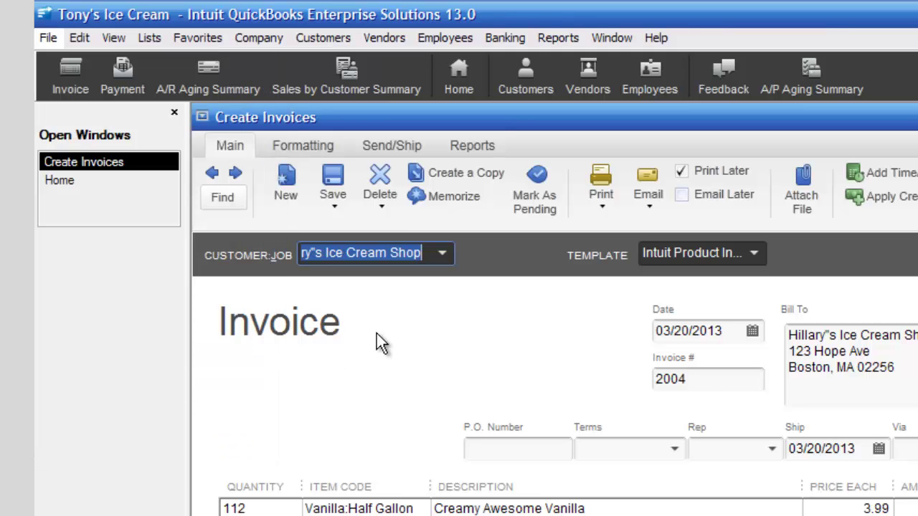